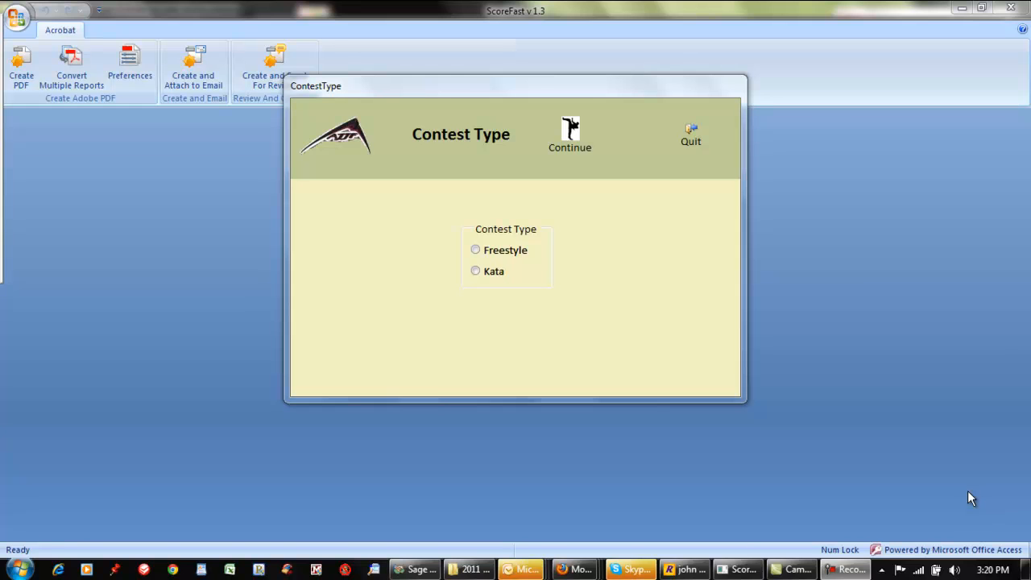
Open the score entry form for the existing Kata contest "Sample Kata", using it as the current contest
{"action": "left_click", "coordinate": [493, 271]}
{"action": "left_click", "coordinate": [574, 147]}
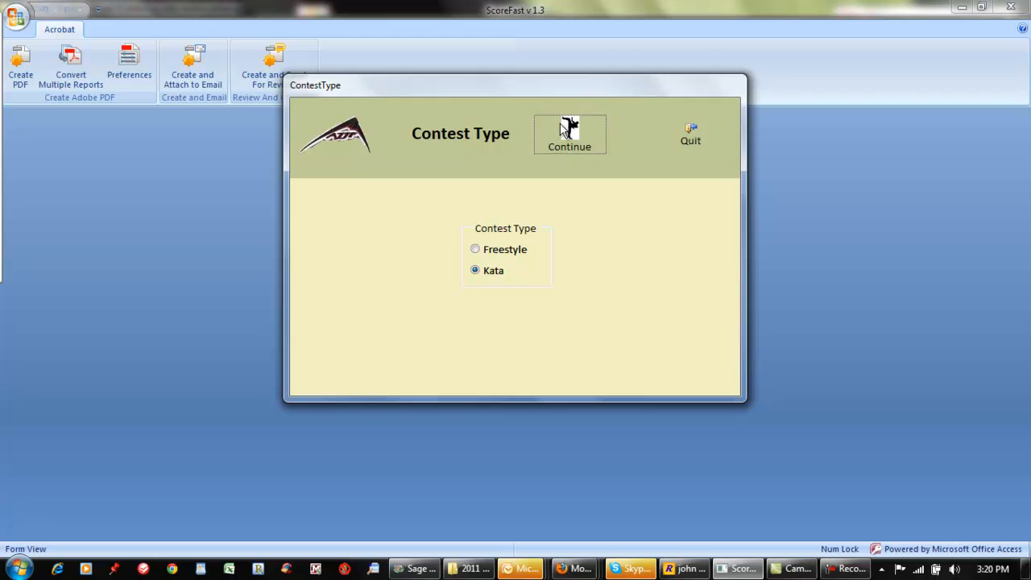
{"action": "left_click", "coordinate": [568, 233]}
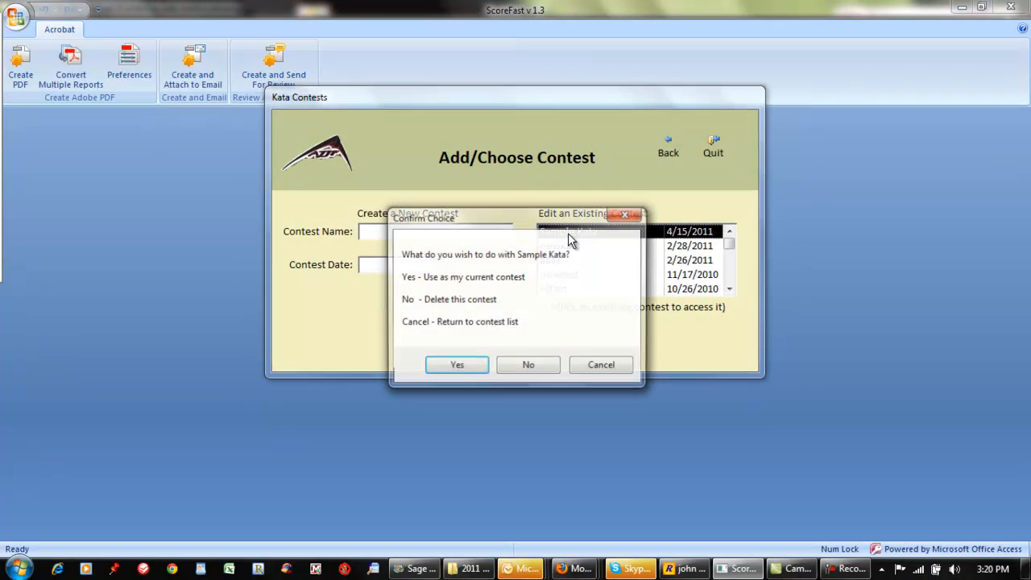
{"action": "left_click", "coordinate": [471, 371]}
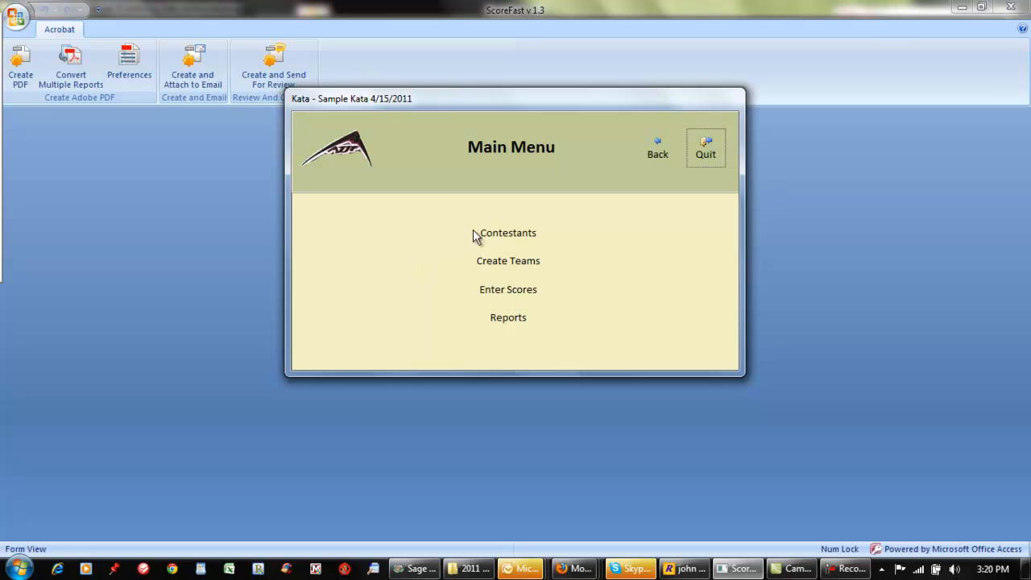
{"action": "left_click", "coordinate": [509, 292]}
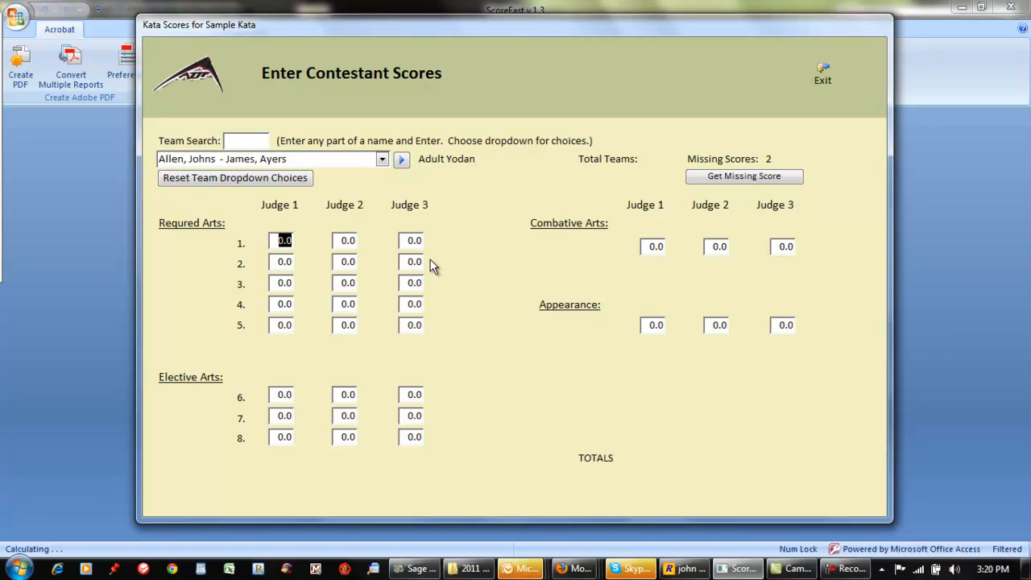
Search for a team by a member's first name and check the filtered team choices
{"action": "left_click", "coordinate": [235, 140]}
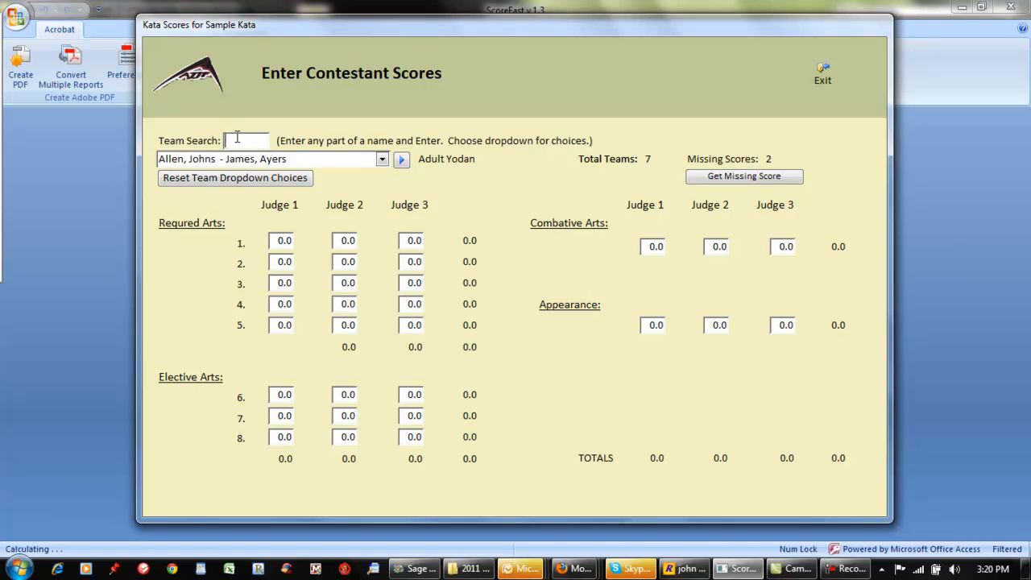
{"action": "type", "text": "ian"}
{"action": "key", "text": "Return"}
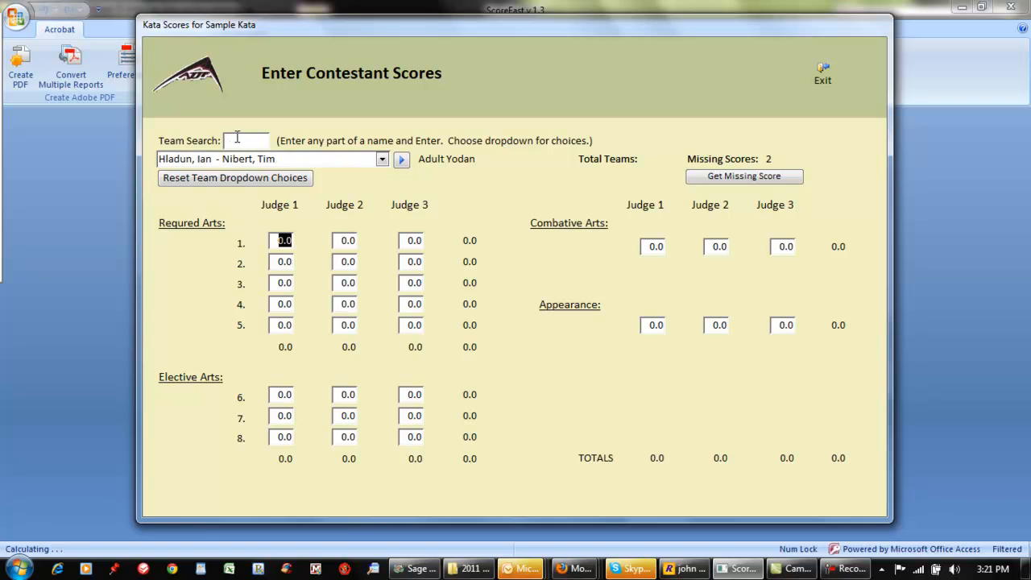
{"action": "left_click", "coordinate": [382, 160]}
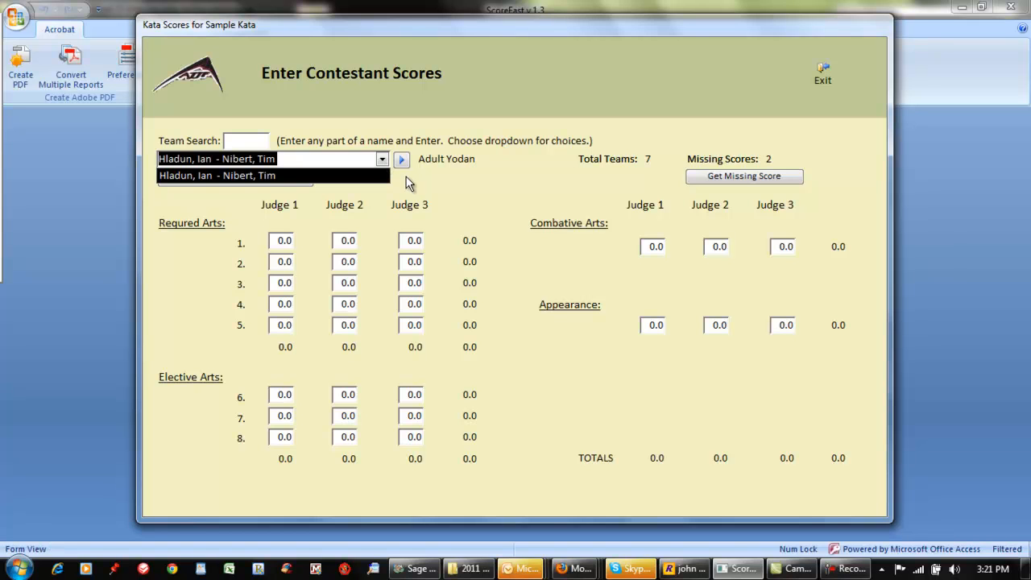
{"action": "left_click", "coordinate": [407, 184]}
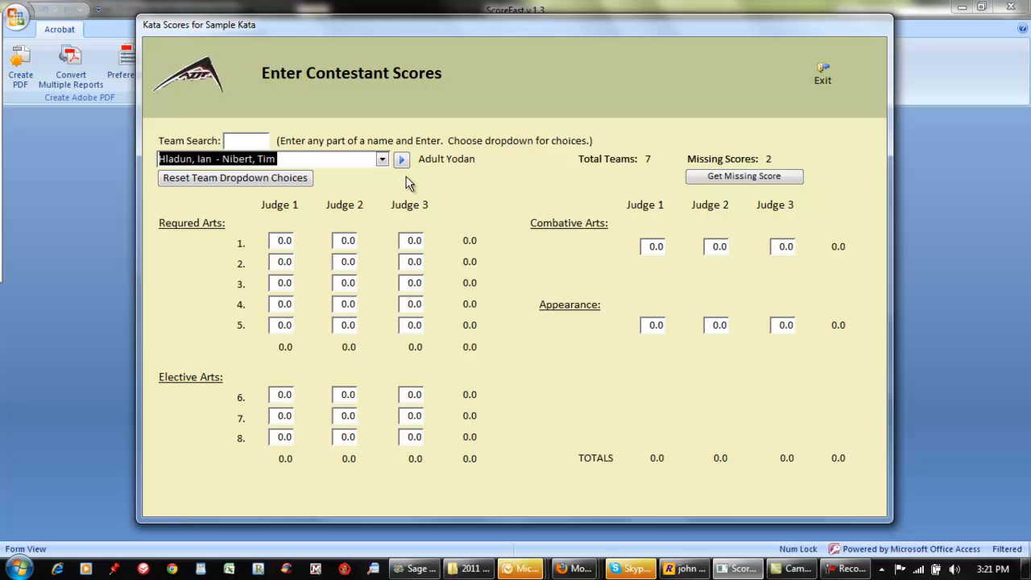
Reset the team choices and select the sixth team in the full list
{"action": "left_click", "coordinate": [193, 181]}
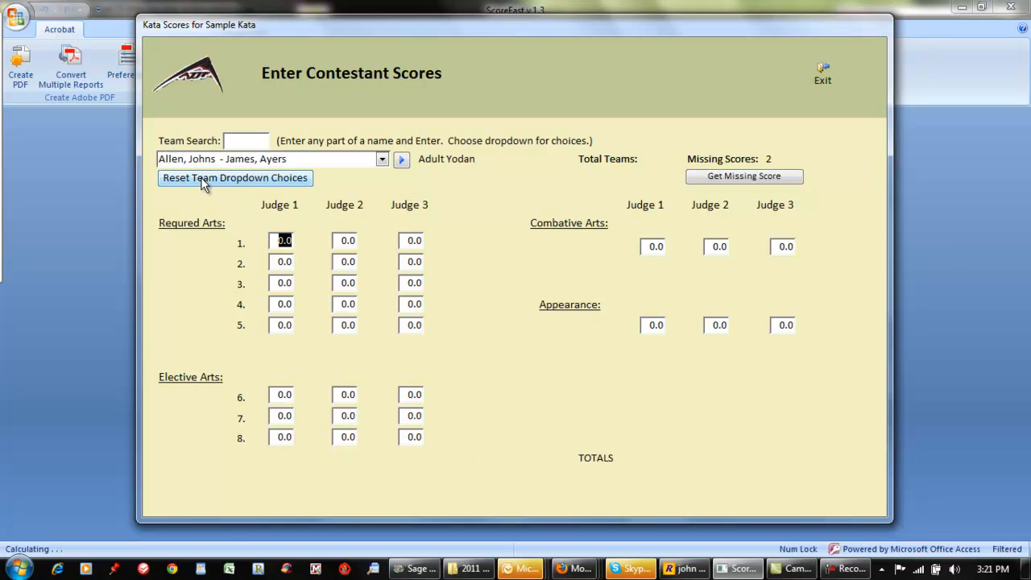
{"action": "left_click", "coordinate": [382, 160]}
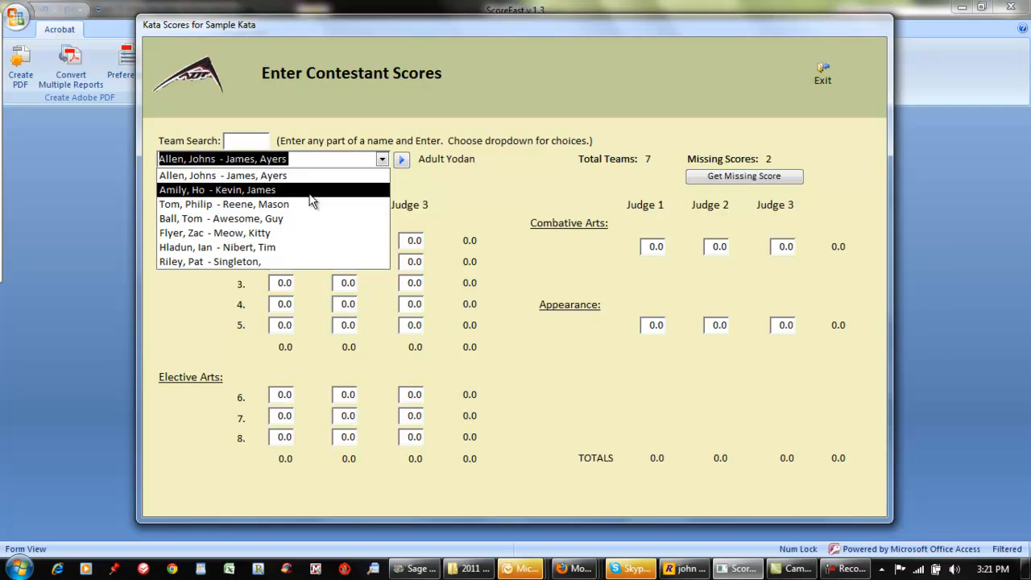
{"action": "left_click", "coordinate": [266, 247]}
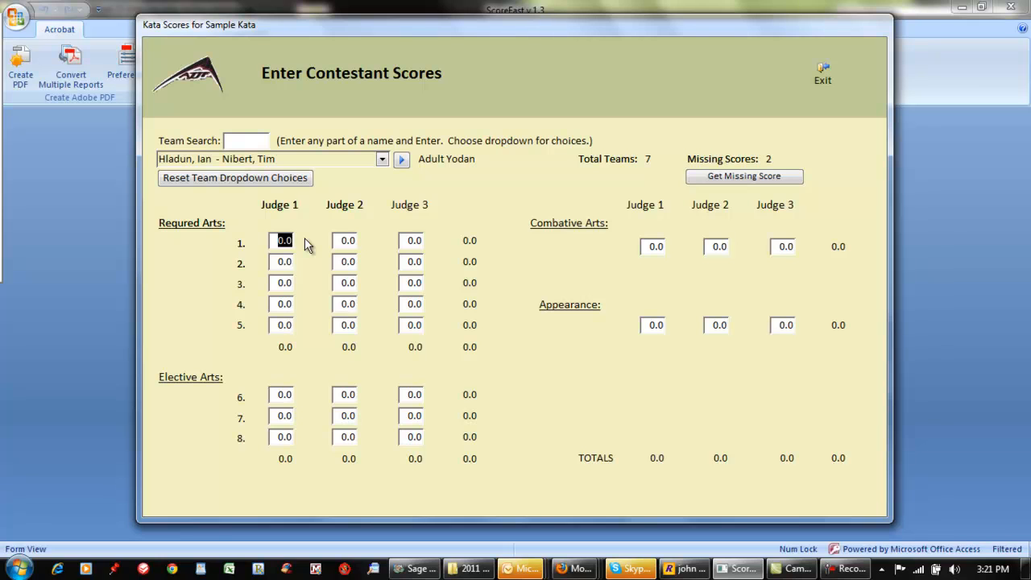
Enter Judge 1's scores for required arts 1 to 4 as 7, 7, 7.5 and 7
{"action": "type", "text": "7"}
{"action": "key", "text": "Return"}
{"action": "type", "text": "7"}
{"action": "key", "text": "Return"}
{"action": "type", "text": "7.5"}
{"action": "key", "text": "Return"}
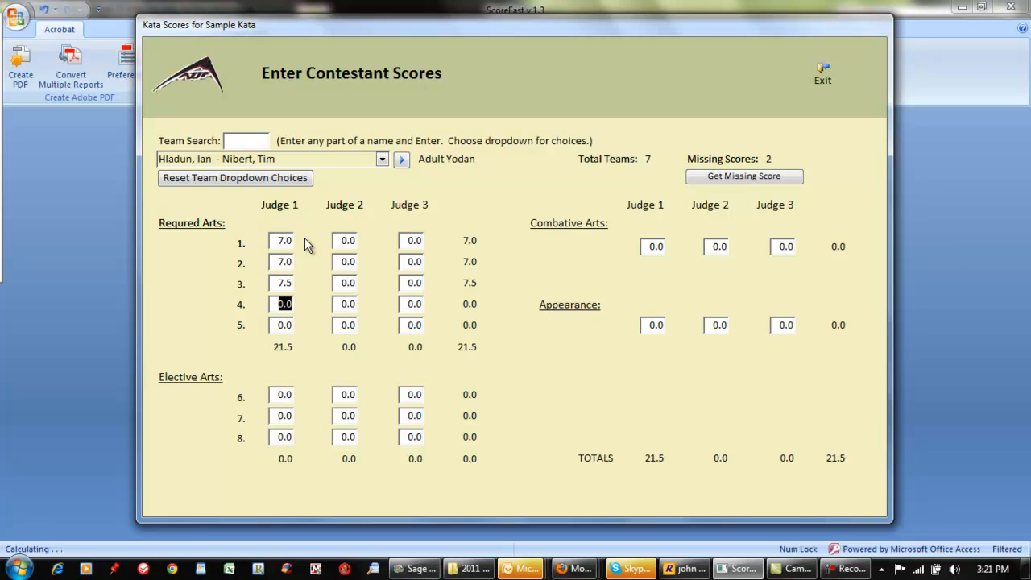
{"action": "type", "text": "7"}
{"action": "key", "text": "Return"}
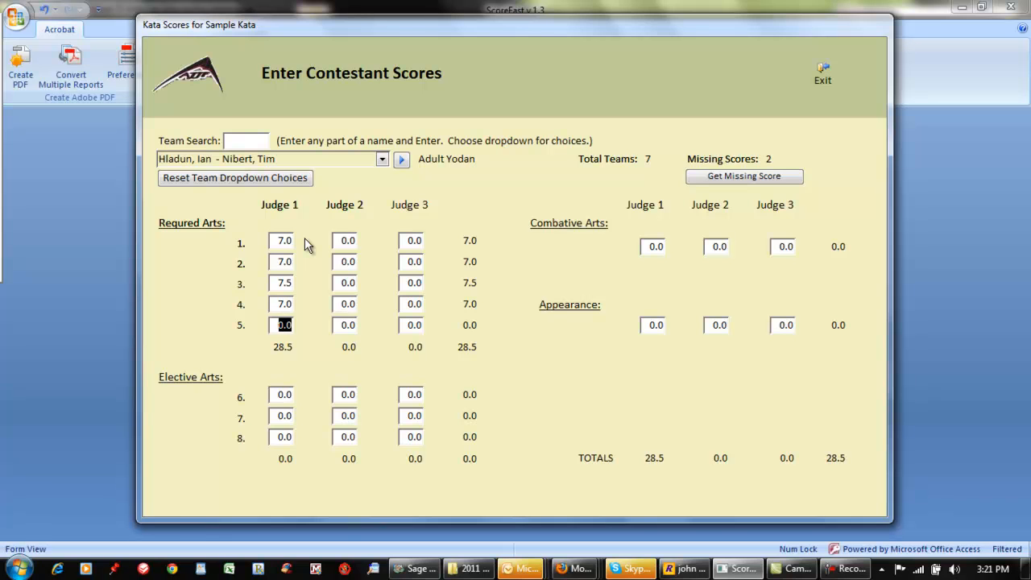
Try to enter 12 as Judge 1's score for required art 5
{"action": "type", "text": "12"}
{"action": "key", "text": "Return"}
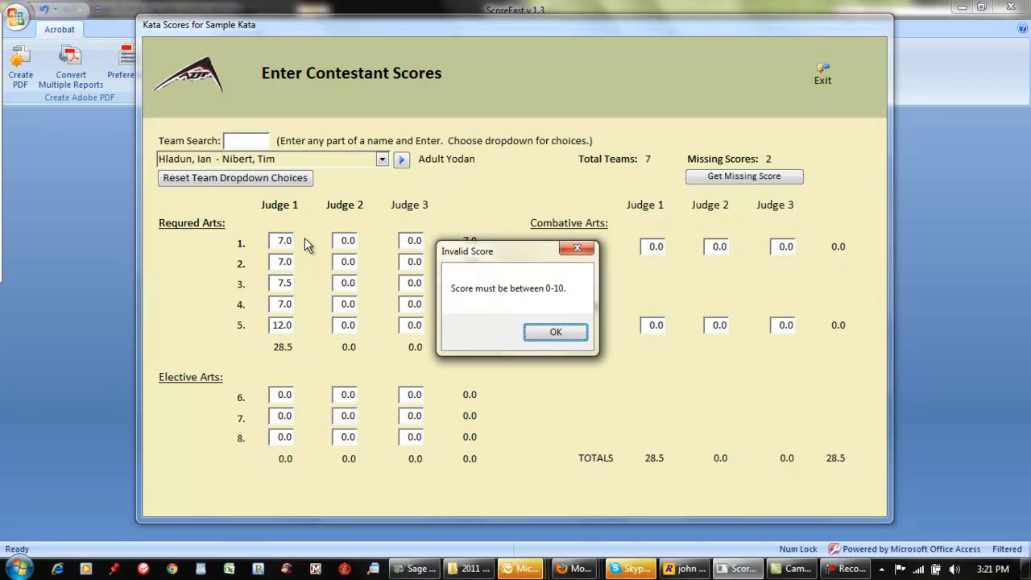
{"action": "left_click", "coordinate": [537, 337]}
Enter 7 as Judge 1's score for required art 5 and elective arts 6 to 8
{"action": "type", "text": "7"}
{"action": "key", "text": "Return"}
{"action": "type", "text": "7"}
{"action": "key", "text": "Return"}
{"action": "type", "text": "7"}
{"action": "key", "text": "Return"}
{"action": "type", "text": "7"}
{"action": "key", "text": "Return"}
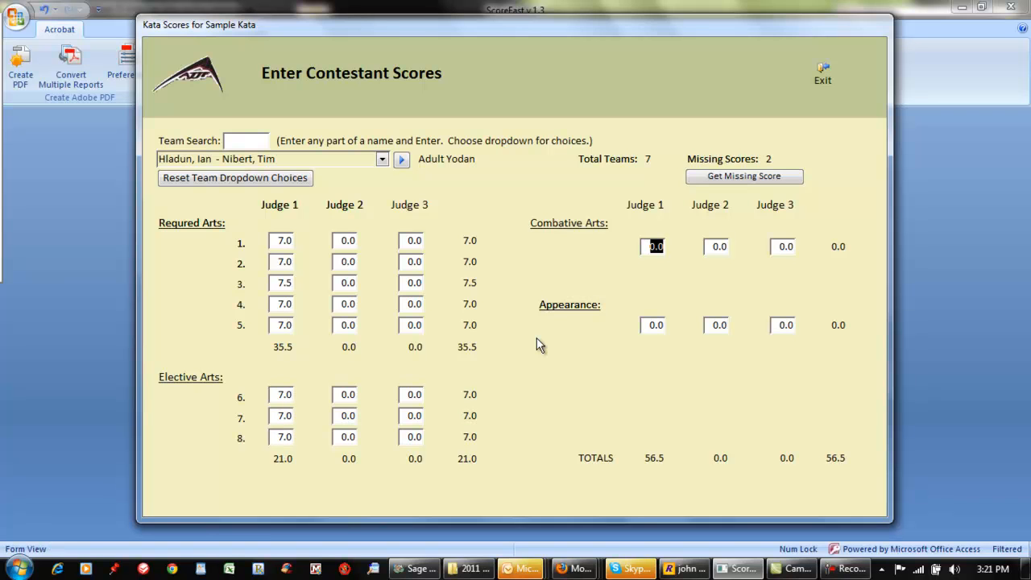
Set Judge 1's Combative Arts score to 11 and Appearance score to 5
{"action": "type", "text": "11"}
{"action": "key", "text": "Return"}
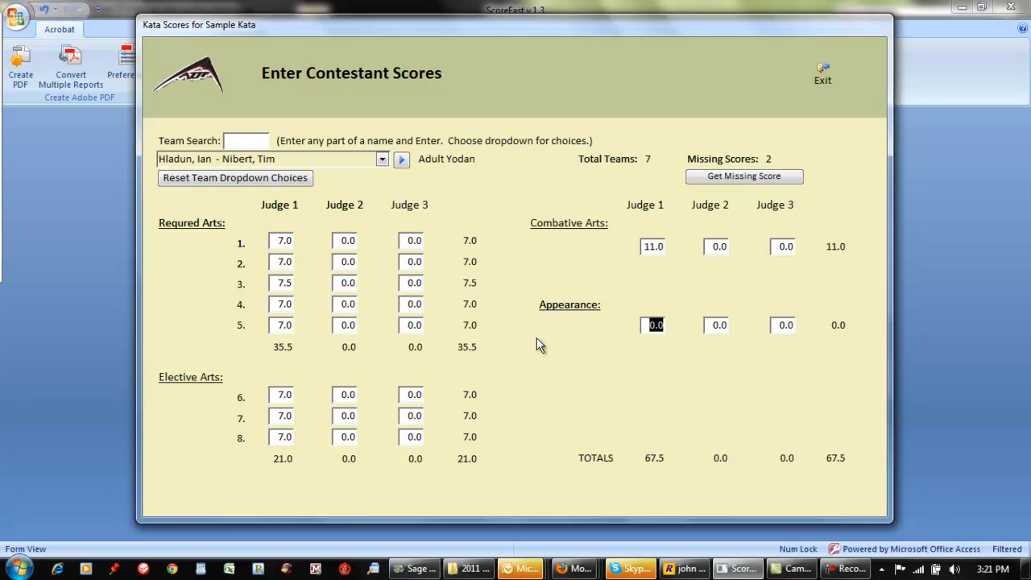
{"action": "type", "text": "5"}
{"action": "key", "text": "Return"}
Enter 7 as Judge 2's score for arts 1 to 6 and art 8, skipping art 7
{"action": "type", "text": "7"}
{"action": "key", "text": "Return"}
{"action": "type", "text": "7 7 7"}
{"action": "key", "text": "Return"}
{"action": "type", "text": "7"}
{"action": "key", "text": "Return"}
{"action": "type", "text": "7"}
{"action": "key", "text": "Return"}
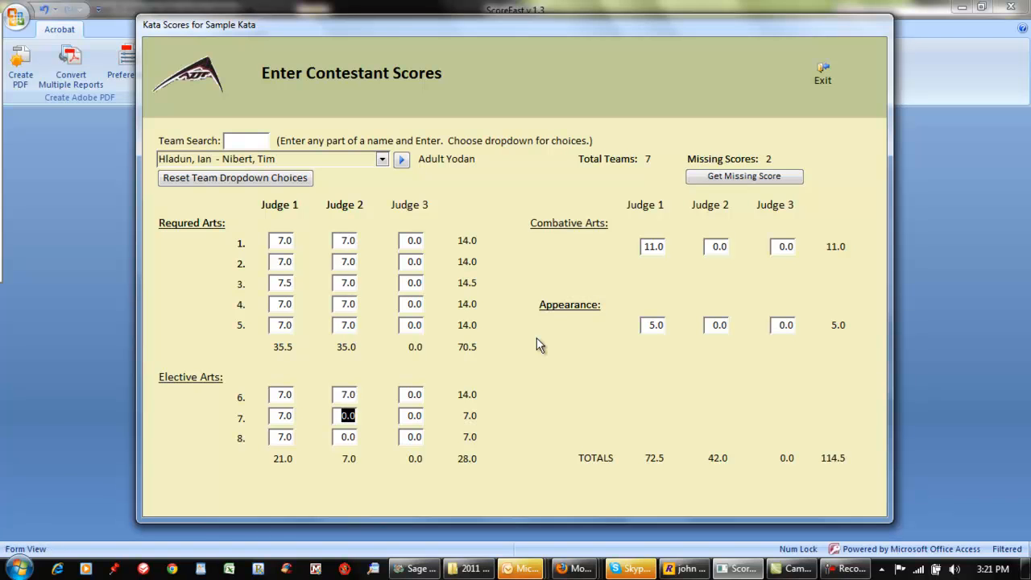
{"action": "key", "text": "Return"}
{"action": "type", "text": "7"}
{"action": "key", "text": "Return"}
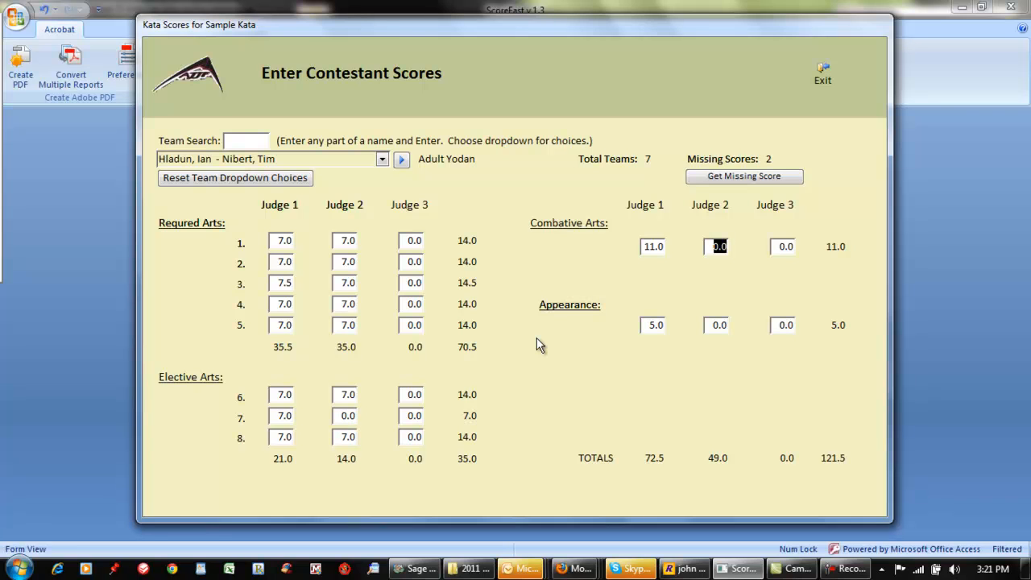
Set Judge 2's Combative Arts score to 11 and Appearance score to 5
{"action": "type", "text": "2"}
{"action": "type", "text": "11"}
{"action": "key", "text": "BackSpace"}
{"action": "key", "text": "BackSpace"}
{"action": "key", "text": "BackSpace"}
{"action": "type", "text": "11"}
{"action": "key", "text": "Tab"}
{"action": "type", "text": "5"}
{"action": "key", "text": "Tab"}
Enter Judge 3's scores as 5 for arts 1 to 7 and 5.5 for art 8
{"action": "type", "text": "5\t5\t5\t5\t5\t5\t5\t5.5"}
{"action": "key", "text": "Tab"}
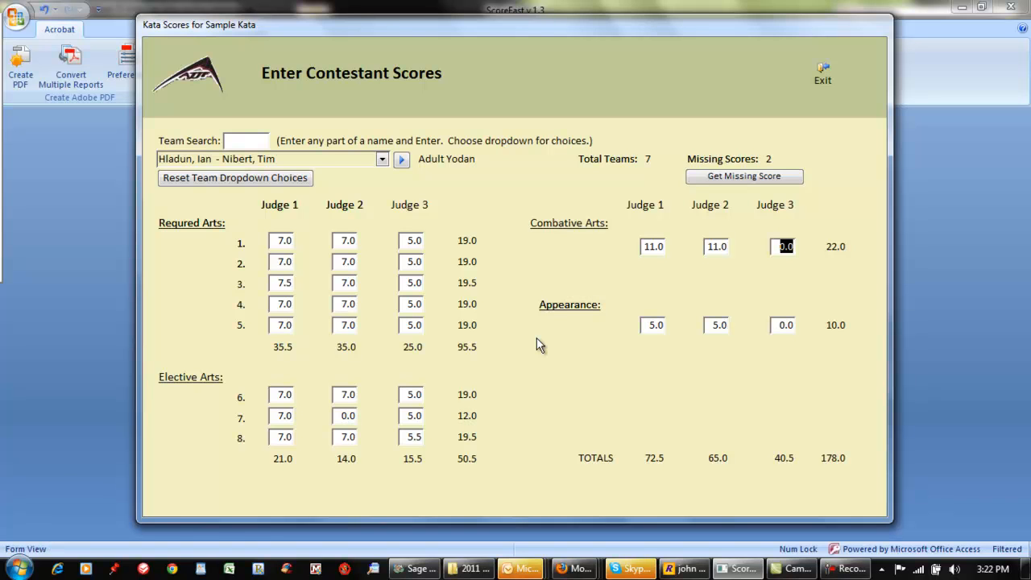
Set Judge 3's Combative Arts score to 11 and Appearance score to 5
{"action": "type", "text": "11"}
{"action": "key", "text": "Tab"}
{"action": "type", "text": "5"}
{"action": "key", "text": "Tab"}
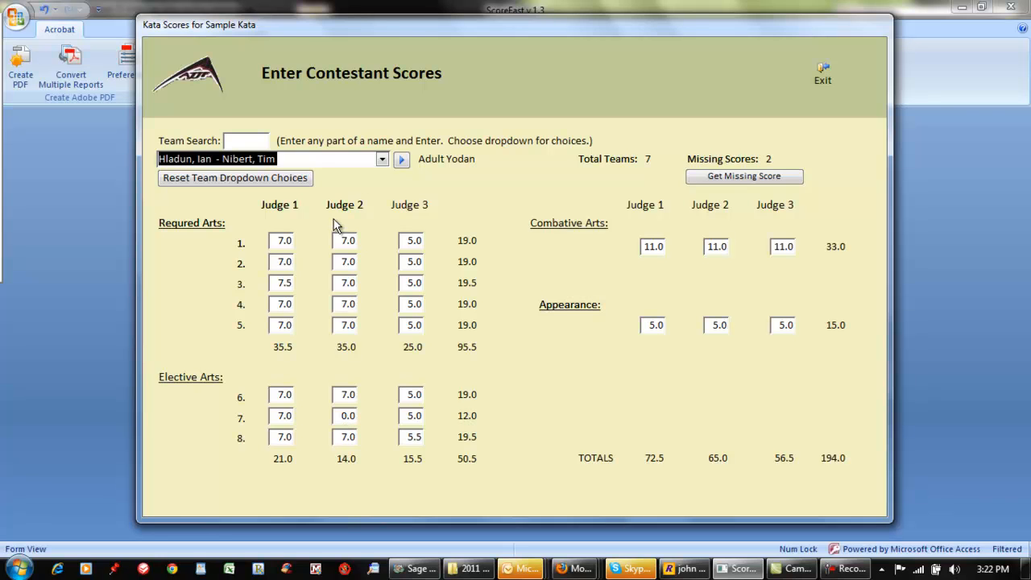
For the first team in the list, enter Judge 1's required arts scores as 7, 6.5, 4, 7 and 7
{"action": "left_click", "coordinate": [382, 159]}
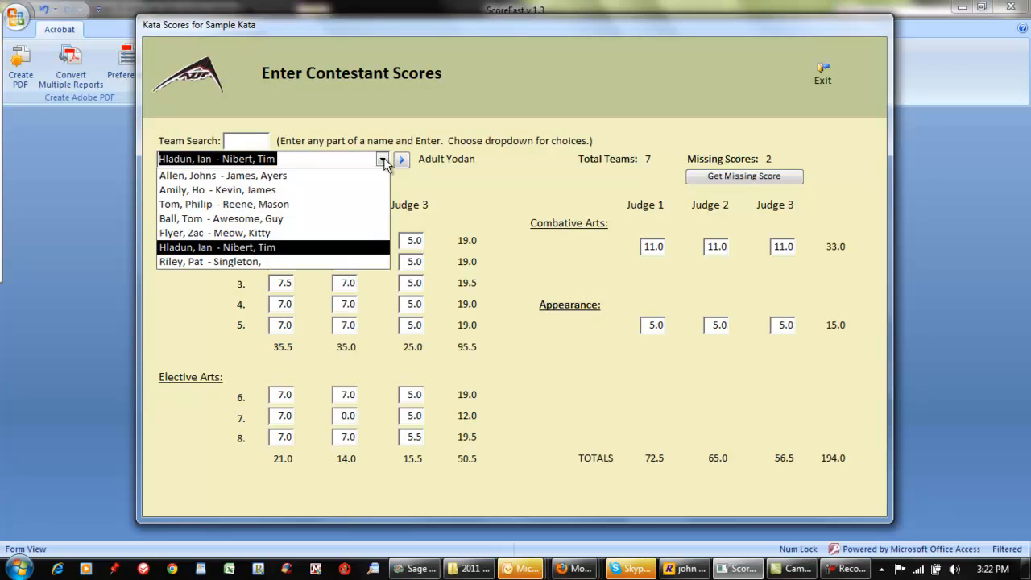
{"action": "left_click", "coordinate": [238, 175]}
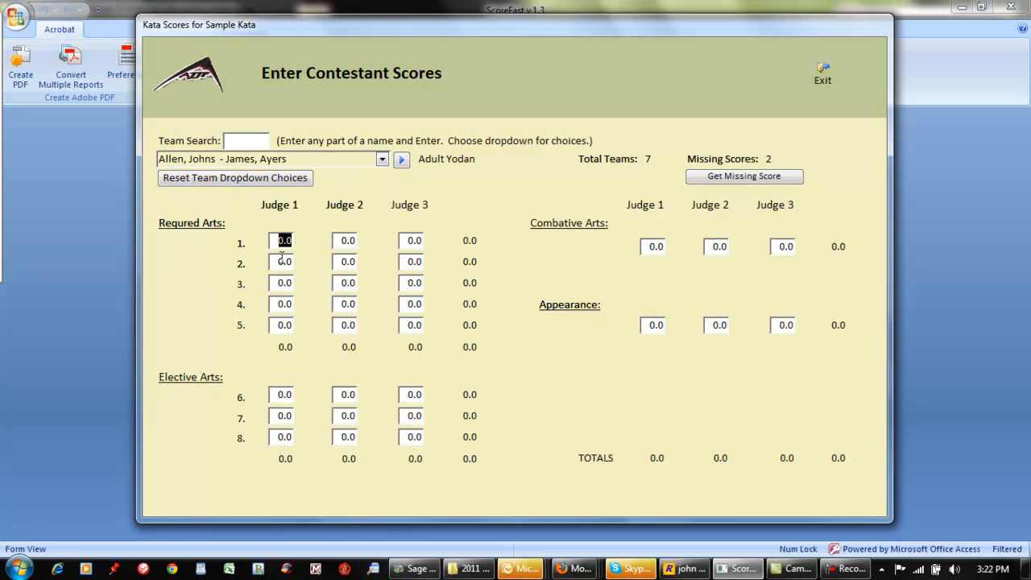
{"action": "type", "text": "7"}
{"action": "key", "text": "Tab"}
{"action": "type", "text": "6.5"}
{"action": "key", "text": "Tab"}
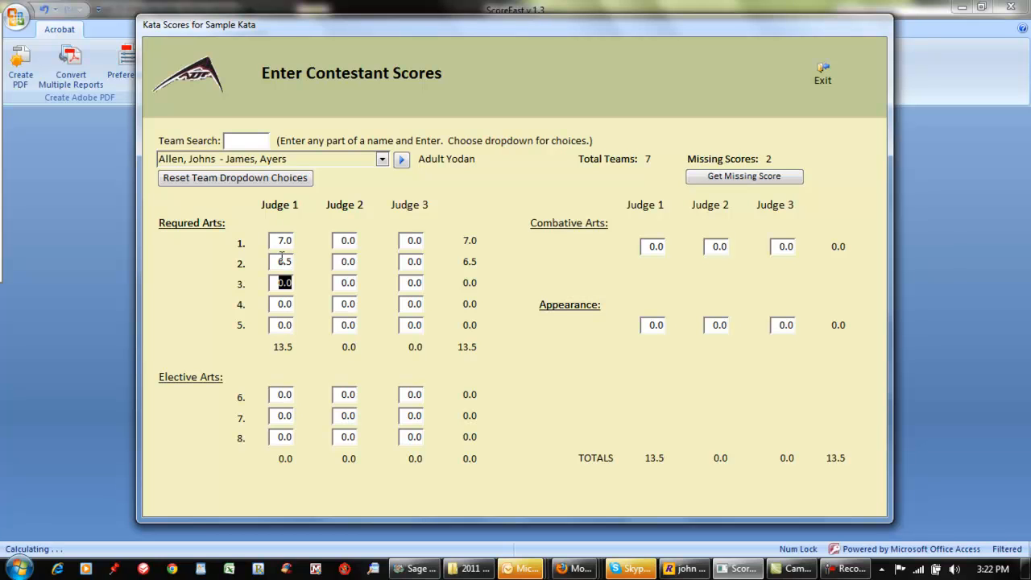
{"action": "type", "text": "4"}
{"action": "key", "text": "Tab"}
{"action": "type", "text": "7"}
{"action": "key", "text": "Tab"}
{"action": "type", "text": "7"}
Enter Judge 1's scores for elective arts 6 to 8 as 7, 7.5 and 7
{"action": "key", "text": "Tab"}
{"action": "type", "text": "7"}
{"action": "key", "text": "Tab"}
{"action": "type", "text": "7.5"}
{"action": "key", "text": "Tab"}
{"action": "type", "text": "7"}
Set Judge 1's Combative Arts score to 7 and Appearance score to 4
{"action": "key", "text": "Tab"}
{"action": "type", "text": "7"}
{"action": "key", "text": "Tab"}
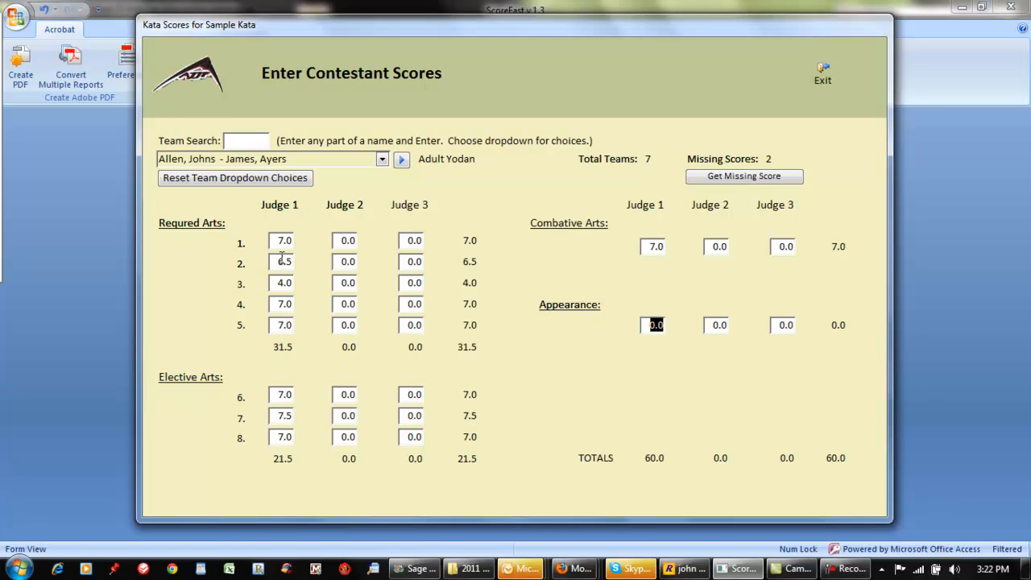
{"action": "type", "text": "4"}
{"action": "key", "text": "Tab"}
Enter 6 as Judge 2's score for arts 1 to 7, skipping art 8
{"action": "type", "text": "6\t6\t6\t6\t6\t6\t6"}
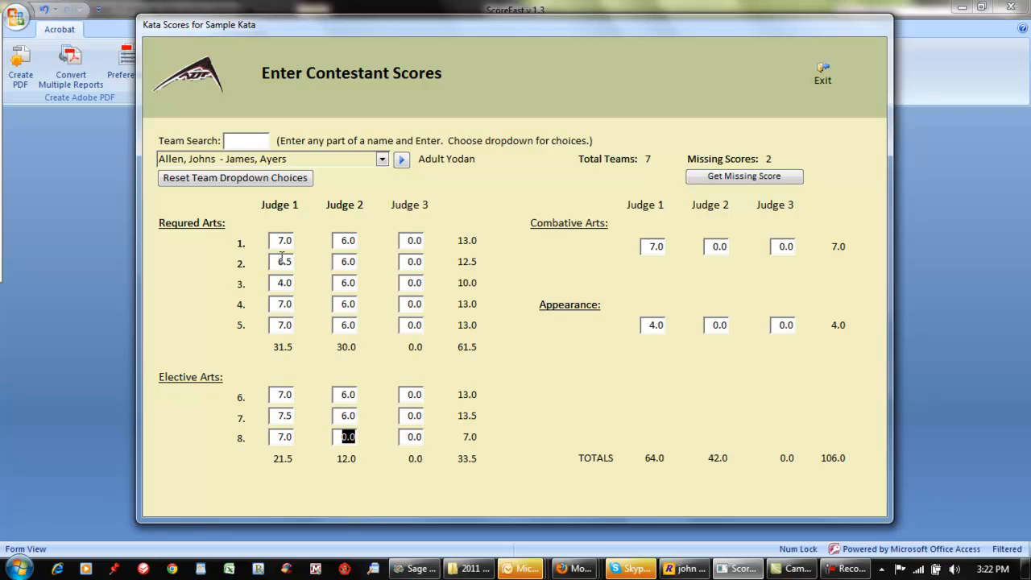
{"action": "key", "text": "Tab"}
Set the first team's Judge 2 scores to 11 for Combative Arts and 5 for Appearance
{"action": "type", "text": "6"}
{"action": "key", "text": "BackSpace"}
{"action": "type", "text": "11"}
{"action": "key", "text": "Tab"}
{"action": "type", "text": "5"}
{"action": "key", "text": "Tab"}
Enter 5 for all of Judge 3's scores, covering arts 1 to 8, Combative Arts and Appearance
{"action": "type", "text": "5\t5\t5\t5\t5\t5\t5\t5"}
{"action": "key", "text": "Tab"}
{"action": "type", "text": "5"}
{"action": "key", "text": "Tab"}
{"action": "type", "text": "5"}
{"action": "key", "text": "Tab"}
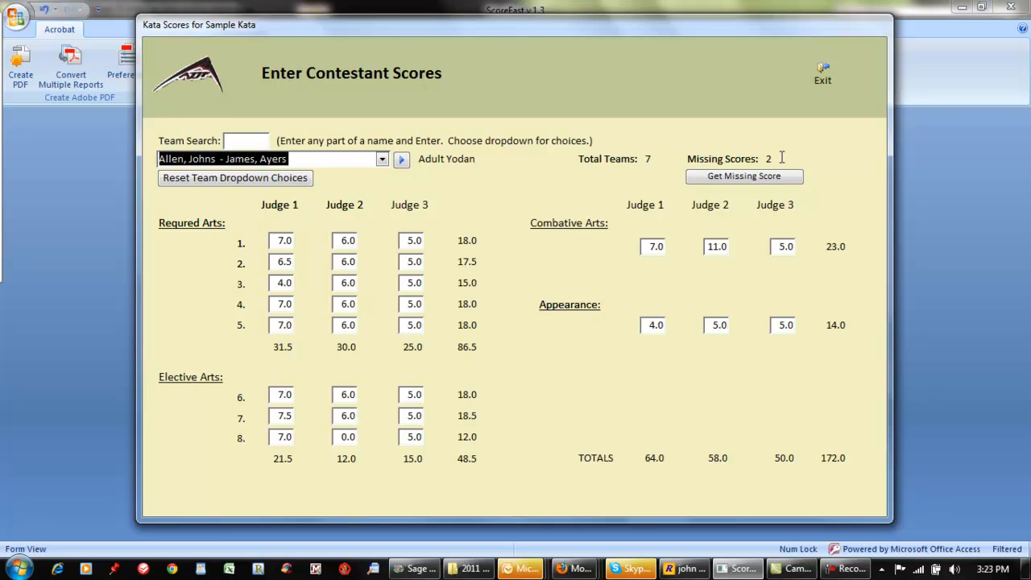
Close and reopen the score entry form, then retrieve a team with a missing score
{"action": "left_click", "coordinate": [815, 81]}
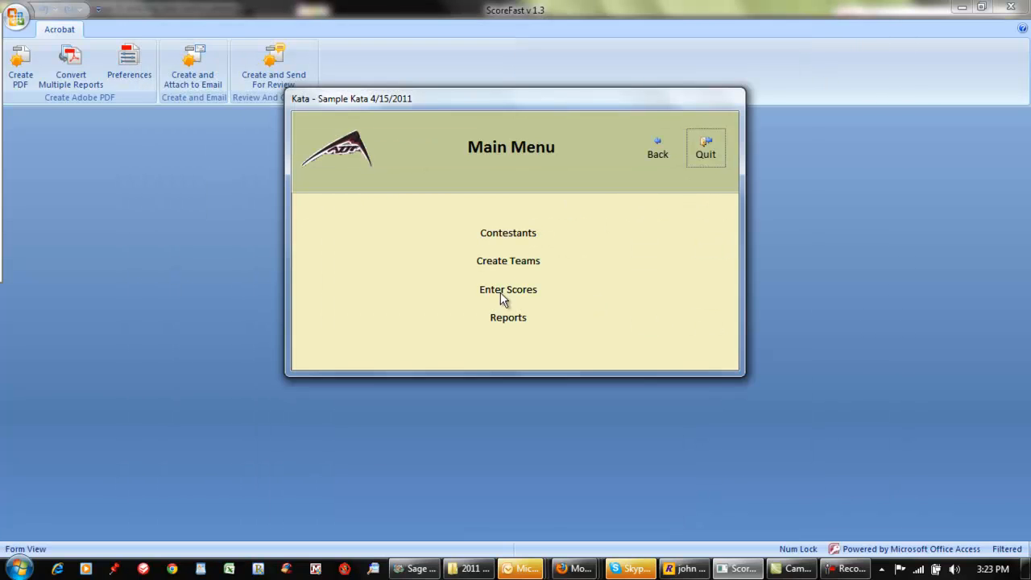
{"action": "left_click", "coordinate": [500, 291]}
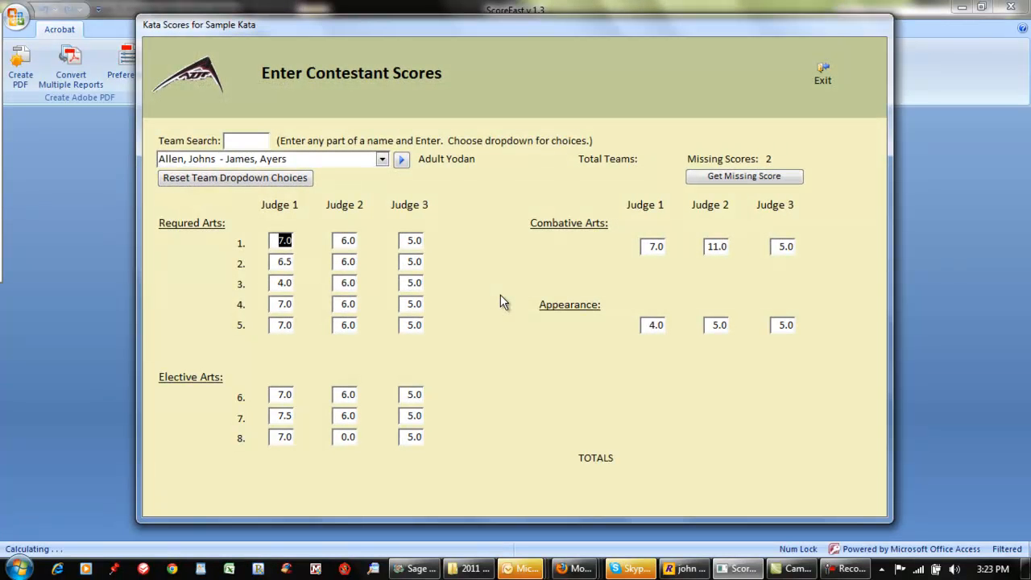
{"action": "left_click", "coordinate": [726, 181]}
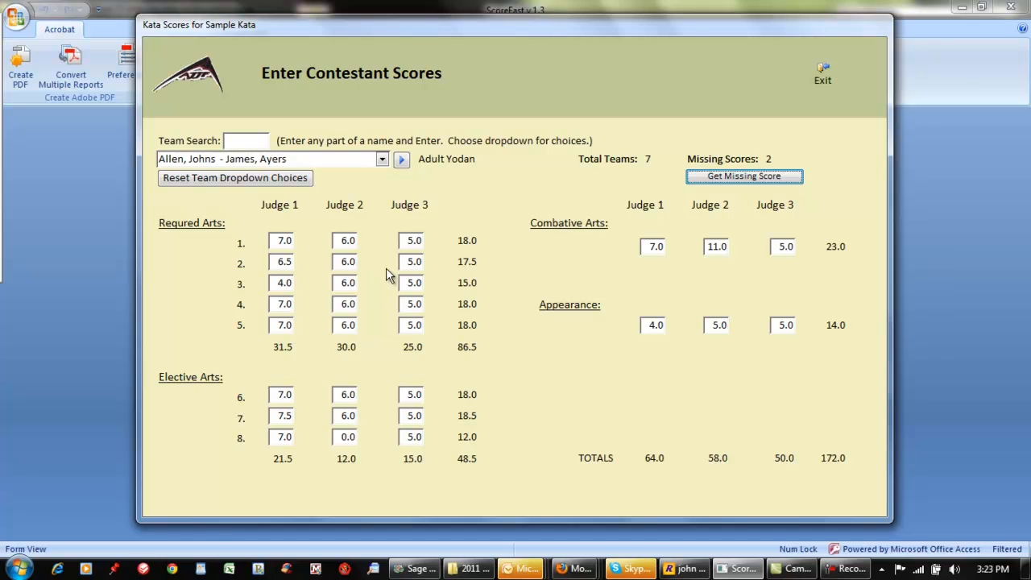
Fill in Judge 2's missing score for elective art 8 with 7
{"action": "left_click", "coordinate": [337, 436]}
{"action": "type", "text": "7"}
{"action": "key", "text": "Return"}
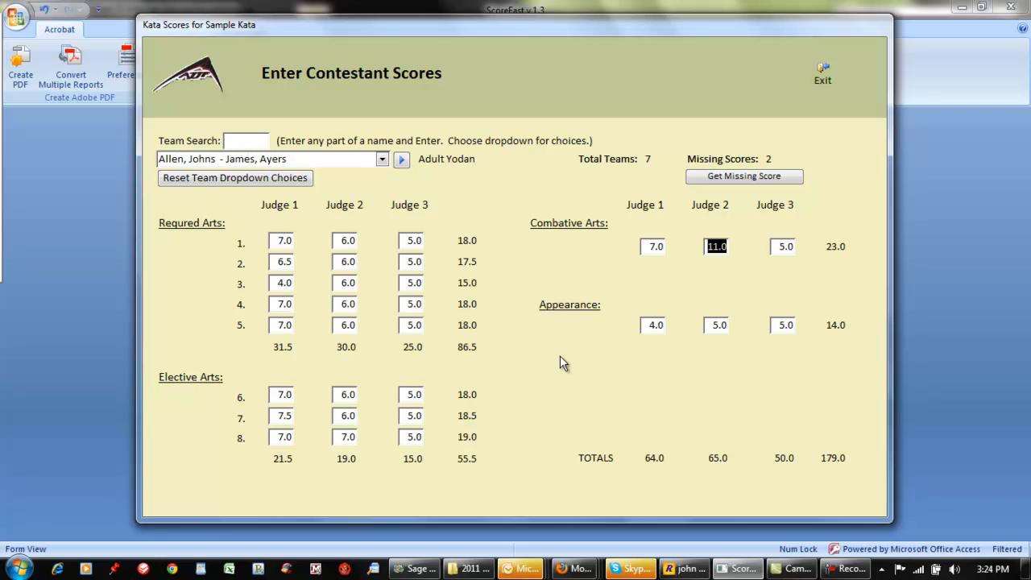
{"action": "key", "text": "Return"}
{"action": "key", "text": "Return"}
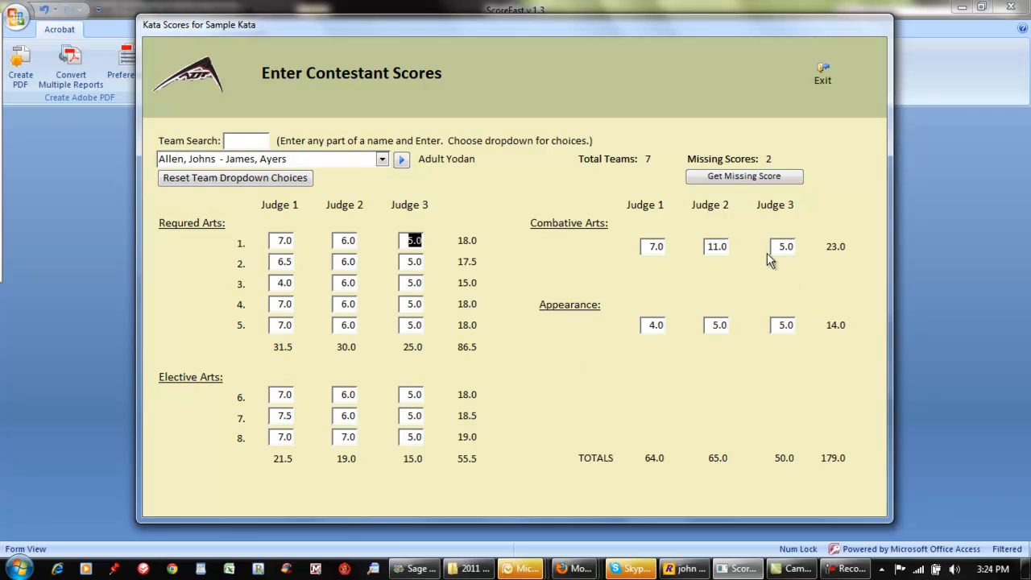
Retrieve the next team with a missing score and set Judge 2's score for elective art 7 to 8
{"action": "left_click", "coordinate": [725, 180]}
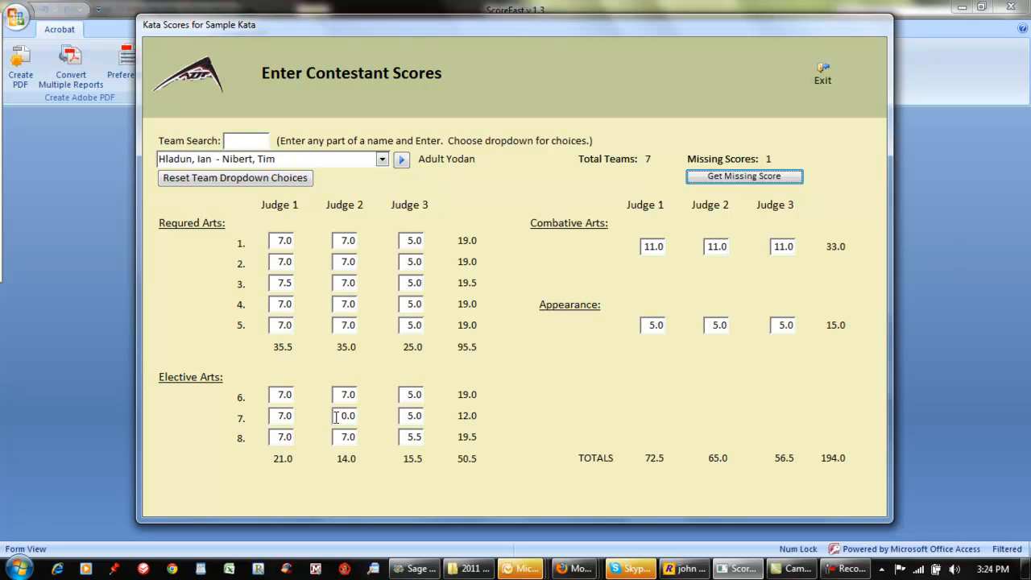
{"action": "left_click_drag", "start_coordinate": [336, 416], "coordinate": [354, 417]}
{"action": "type", "text": "8"}
{"action": "key", "text": "Tab"}
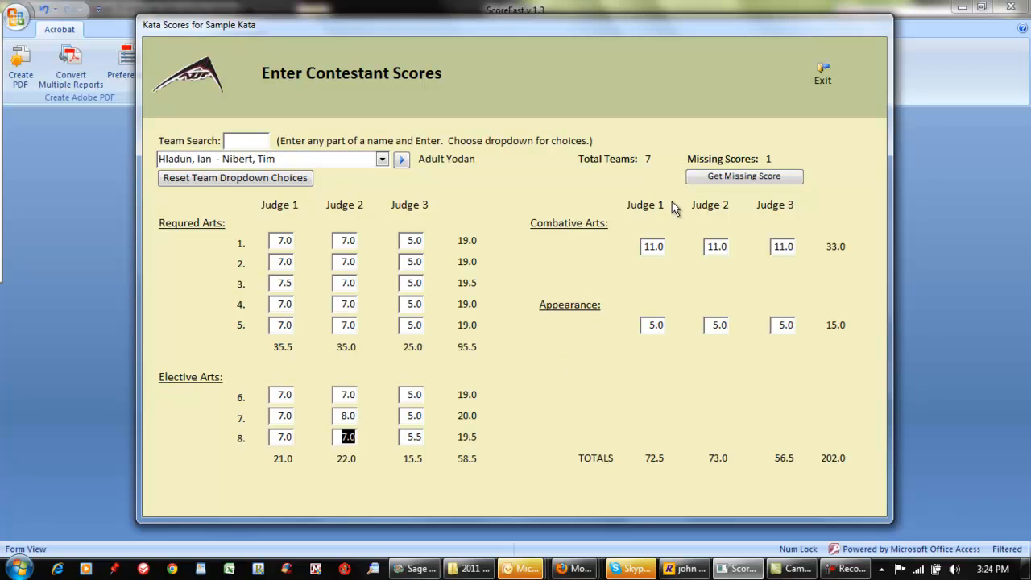
Check for any remaining missing scores and exit to the main menu
{"action": "left_click", "coordinate": [706, 182]}
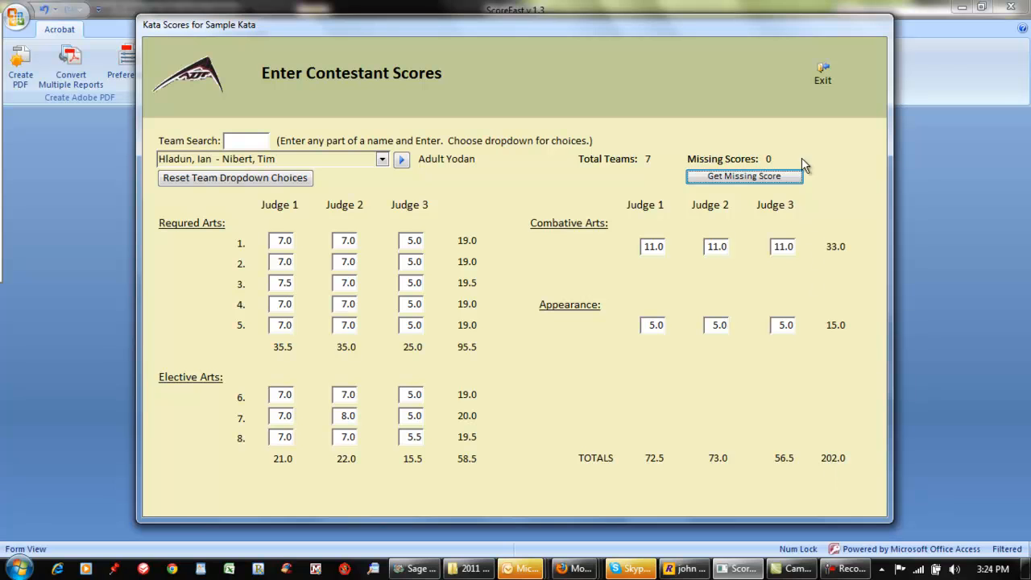
{"action": "left_click", "coordinate": [821, 77]}
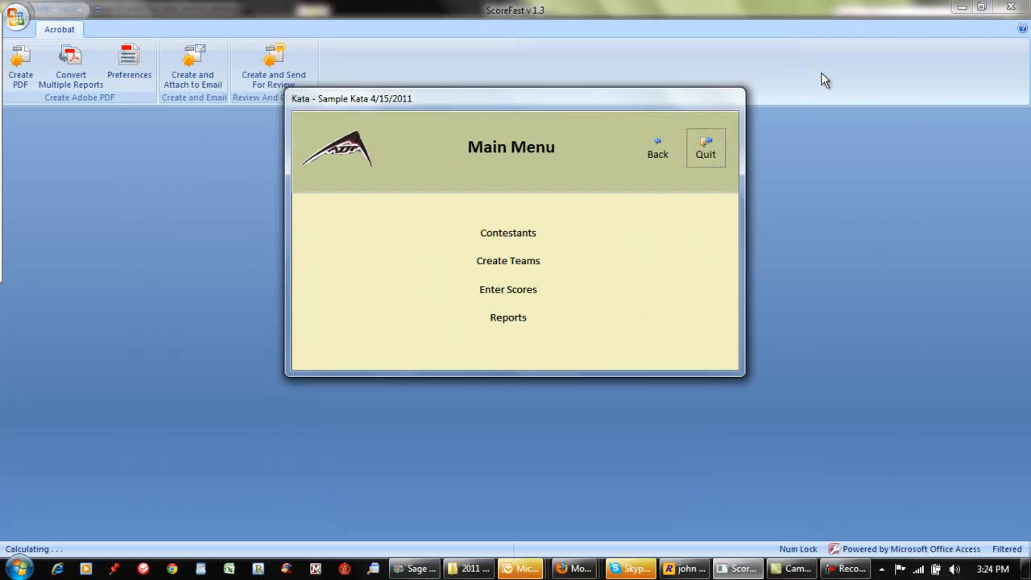